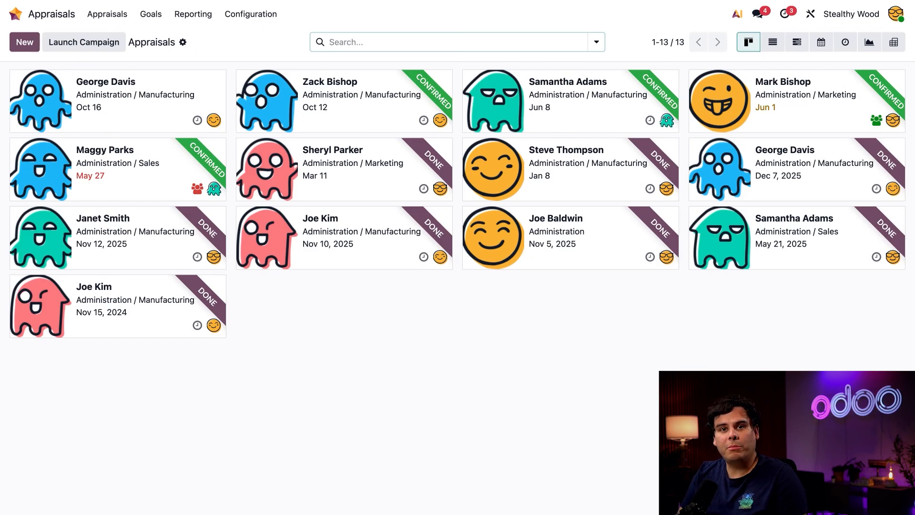
Create a new appraisal and select the employee to review.
{"action": "left_click", "coordinate": [25, 42]}
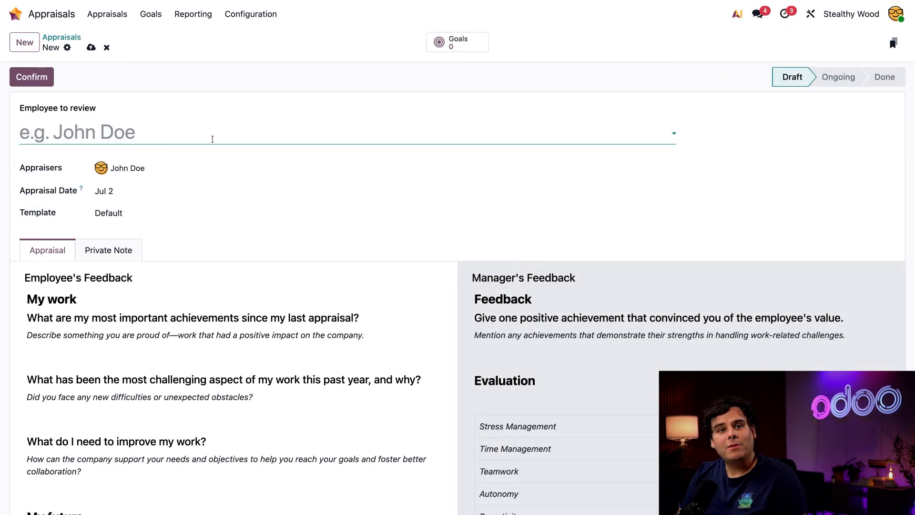
{"action": "left_click", "coordinate": [95, 132]}
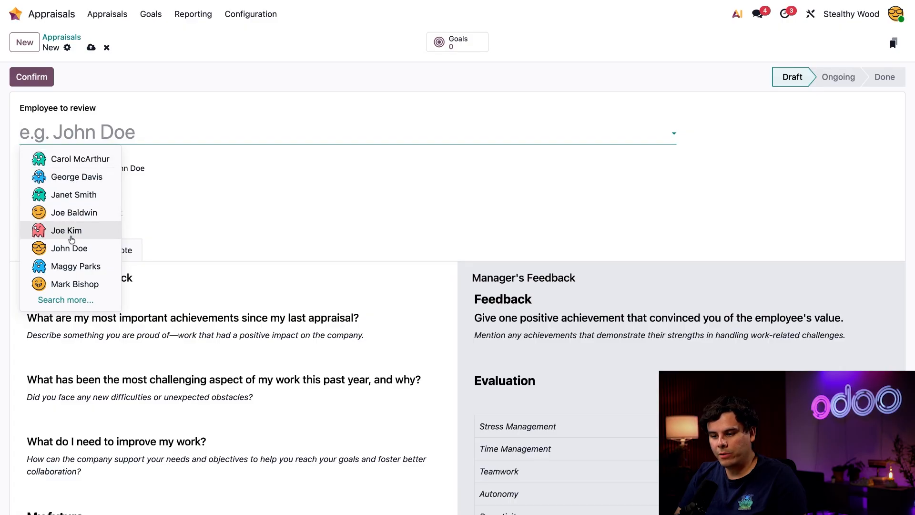
{"action": "left_click", "coordinate": [71, 235]}
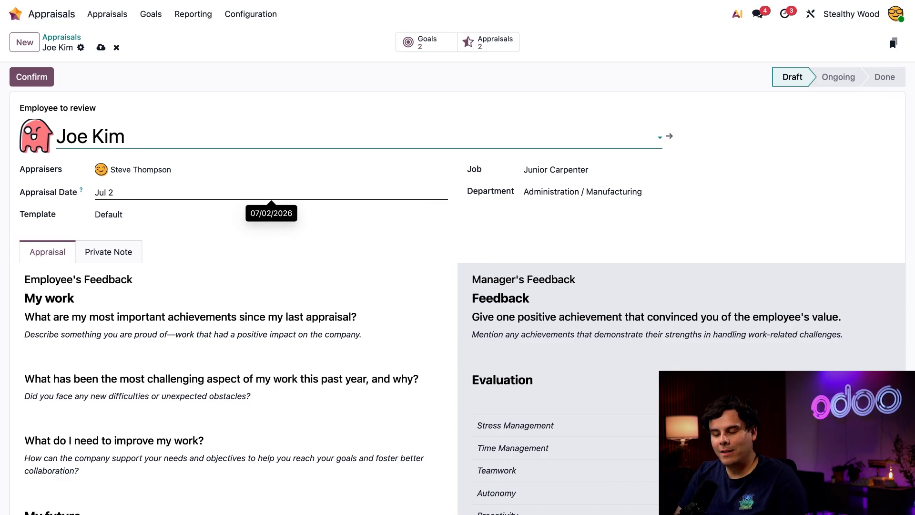
Set the appraisal date to Jun 5 and confirm the appraisal.
{"action": "left_click", "coordinate": [286, 193]}
{"action": "left_click", "coordinate": [196, 220]}
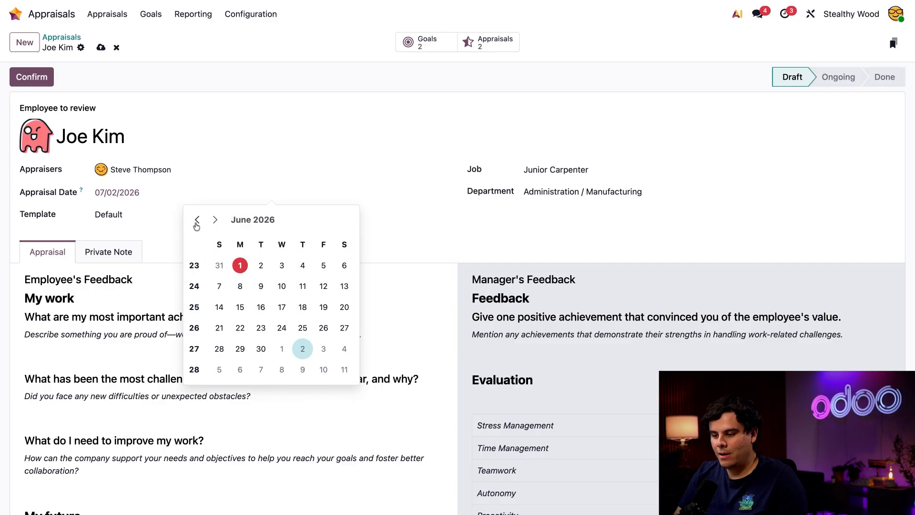
{"action": "left_click", "coordinate": [316, 265]}
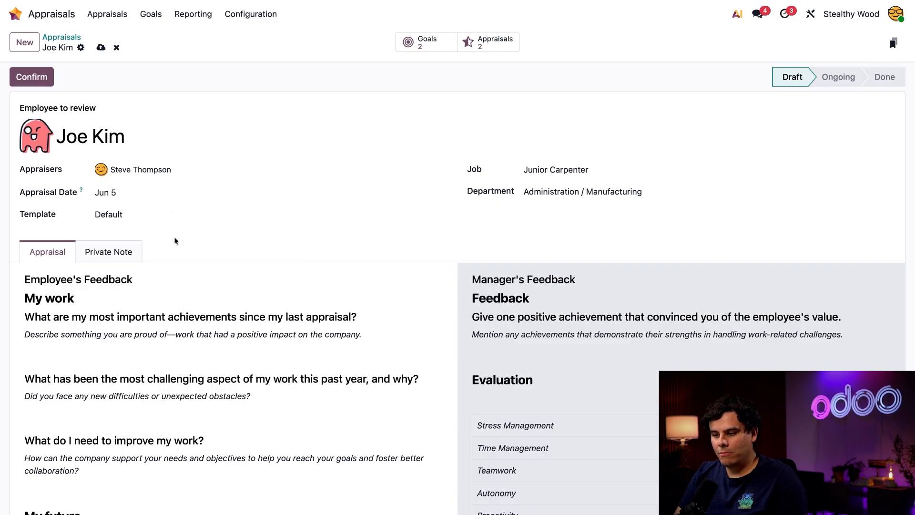
{"action": "left_click", "coordinate": [41, 76]}
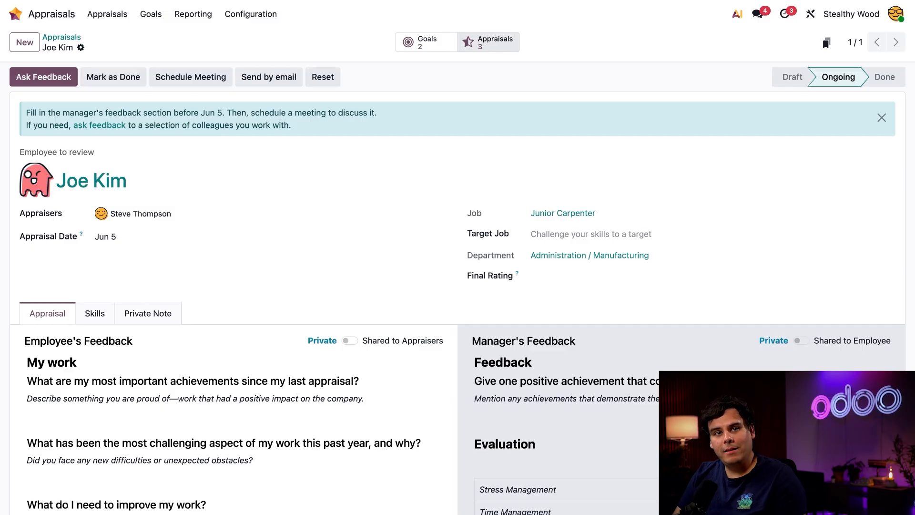
View the employee's previous appraisals and return to the appraisal form.
{"action": "left_click", "coordinate": [488, 42]}
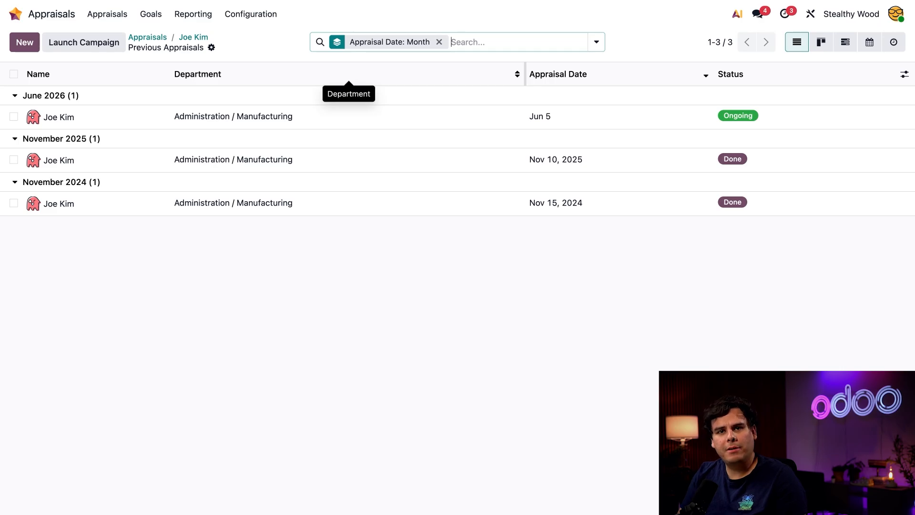
{"action": "left_click", "coordinate": [198, 40]}
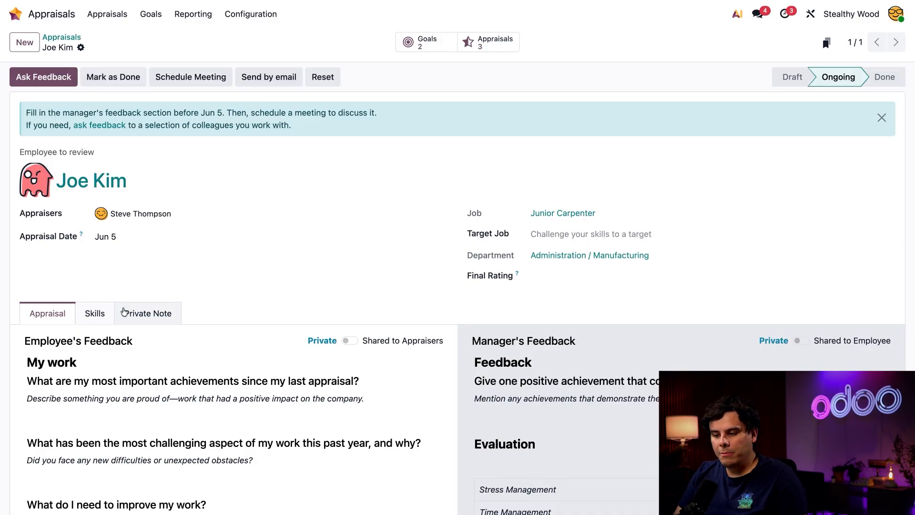
Open the Skills tab and set the target job to Master Carpenter.
{"action": "left_click", "coordinate": [98, 313]}
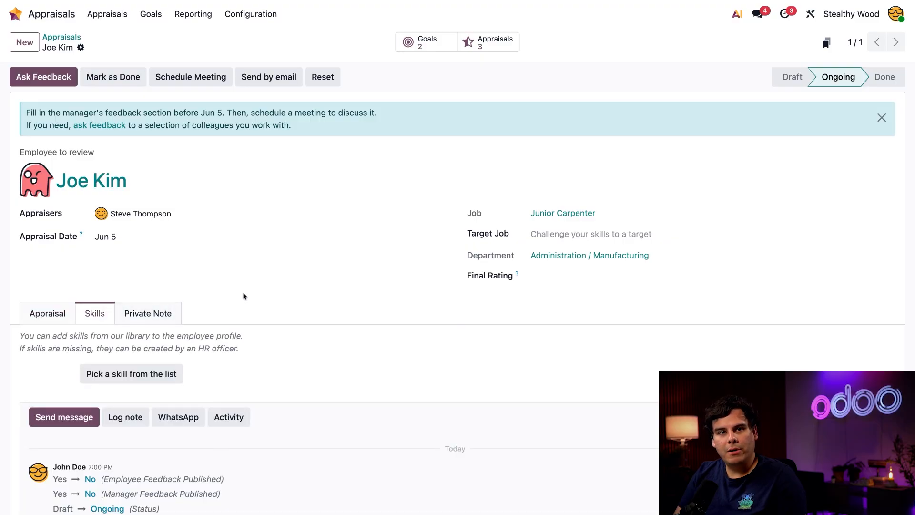
{"action": "scroll", "coordinate": [243, 293], "scroll_direction": "down", "scroll_amount": 2}
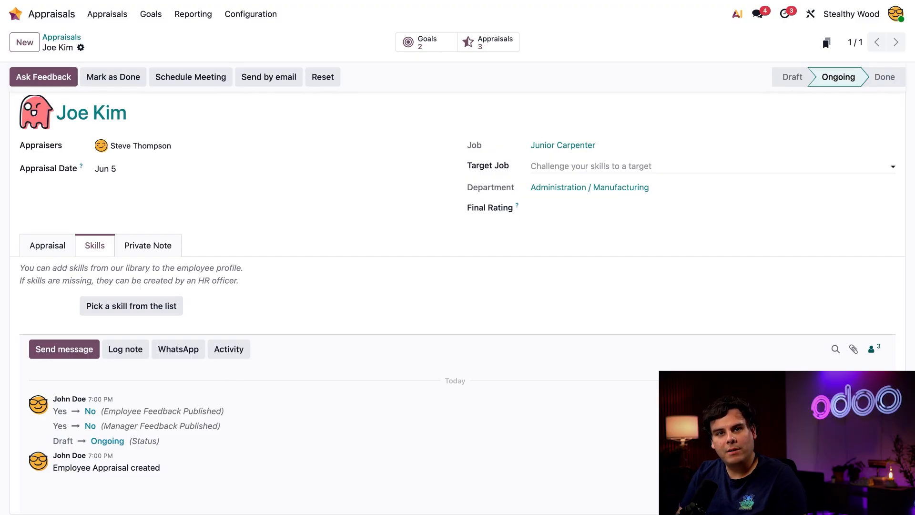
{"action": "left_click", "coordinate": [591, 166]}
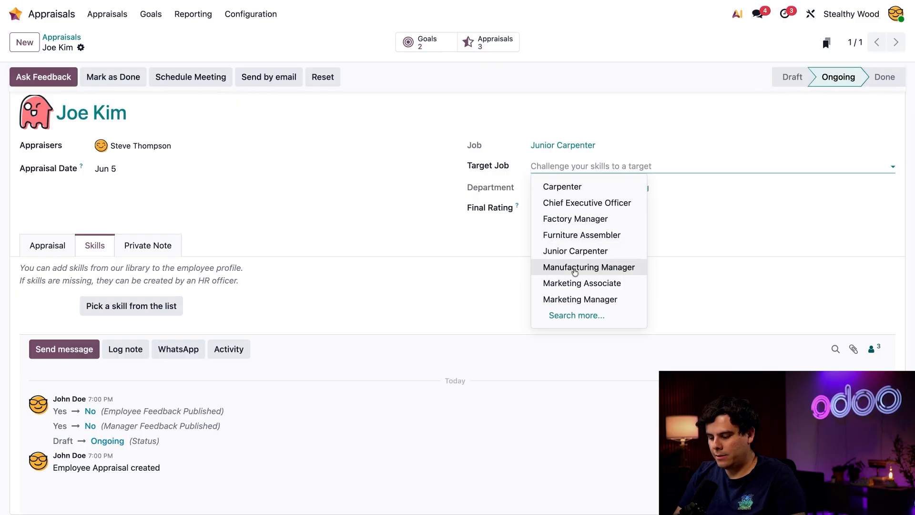
{"action": "type", "text": "master"}
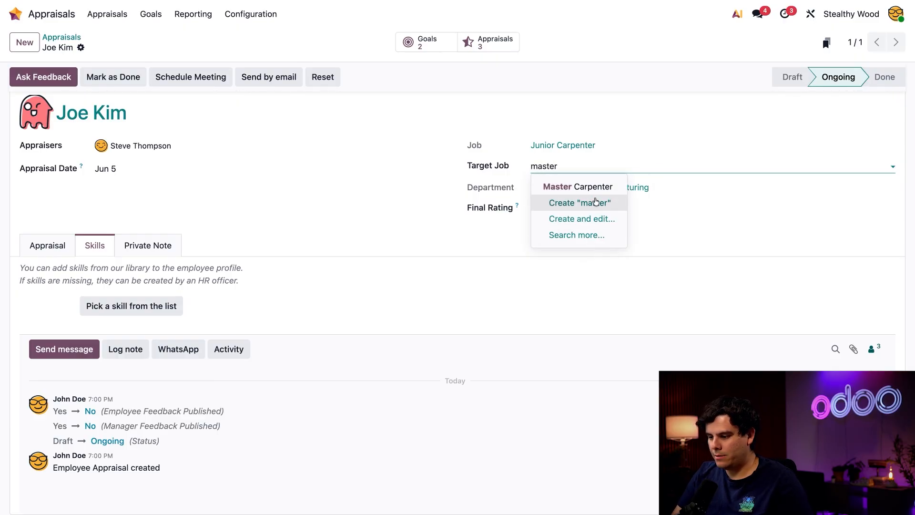
{"action": "left_click", "coordinate": [565, 187]}
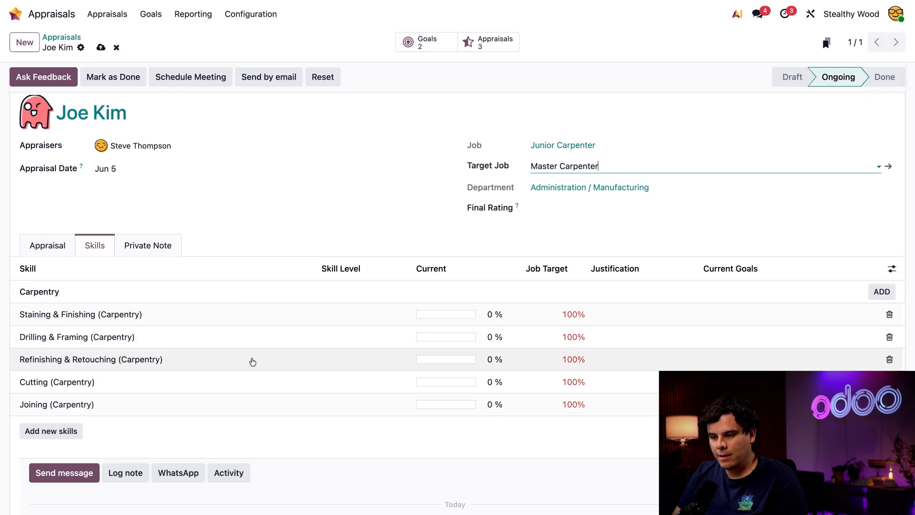
{"action": "scroll", "coordinate": [251, 362], "scroll_direction": "up", "scroll_amount": 2}
{"action": "scroll", "coordinate": [253, 362], "scroll_direction": "down", "scroll_amount": 1}
Start an Ask Feedback request and review the questions of the 360 Feedback survey template.
{"action": "left_click", "coordinate": [43, 77]}
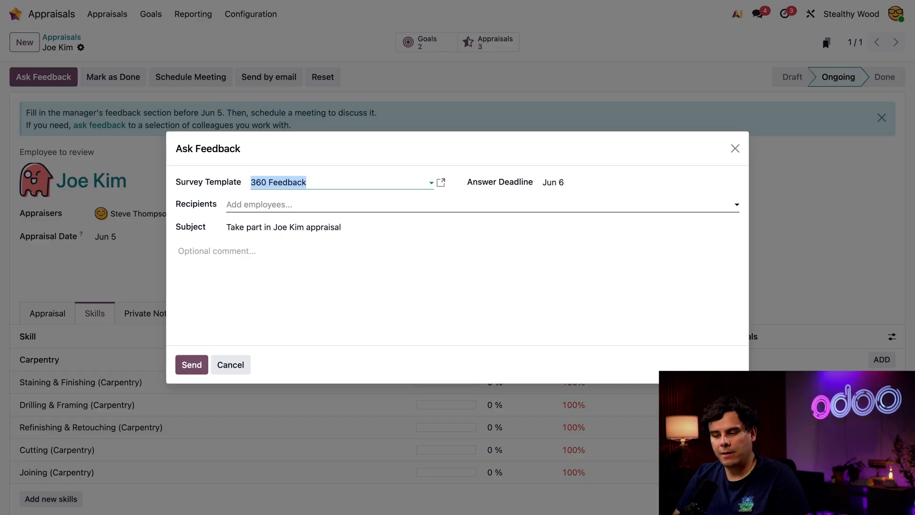
{"action": "left_click", "coordinate": [441, 183]}
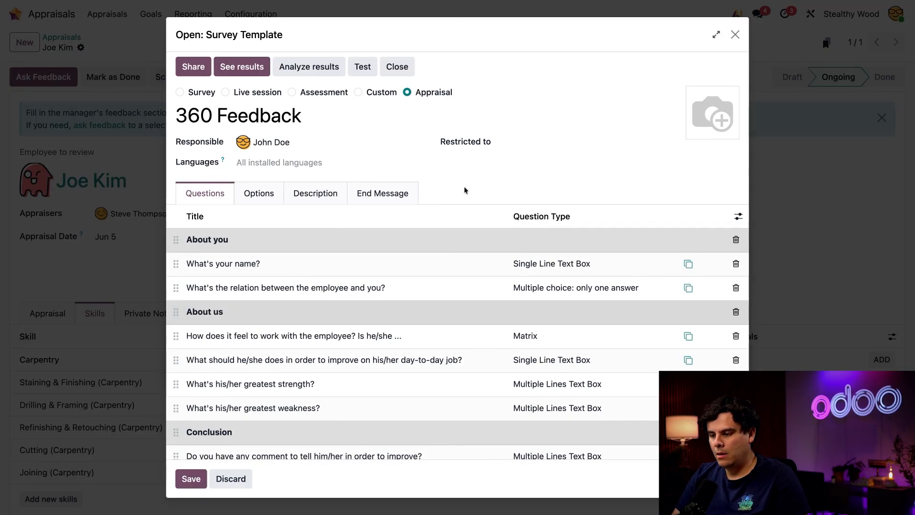
{"action": "scroll", "coordinate": [426, 323], "scroll_direction": "down", "scroll_amount": 2}
{"action": "scroll", "coordinate": [426, 323], "scroll_direction": "up", "scroll_amount": 2}
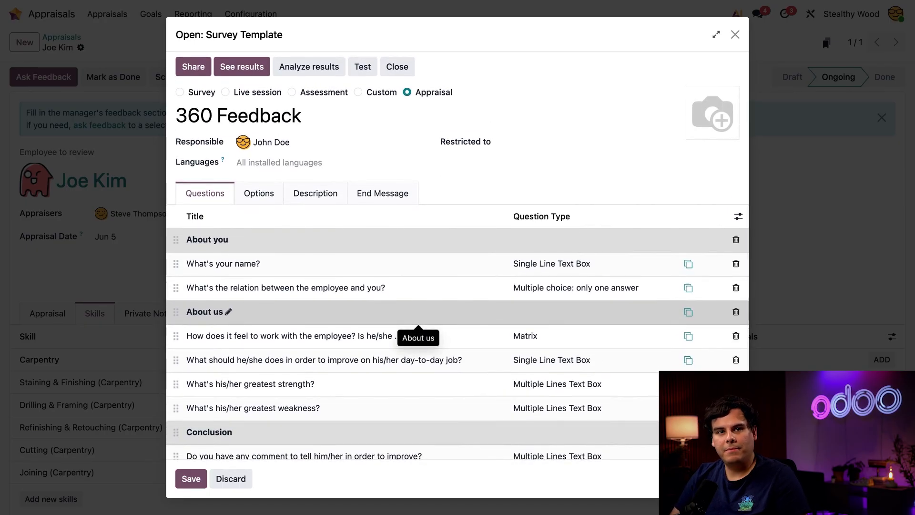
{"action": "scroll", "coordinate": [426, 324], "scroll_direction": "down", "scroll_amount": 1}
{"action": "scroll", "coordinate": [426, 323], "scroll_direction": "up", "scroll_amount": 1}
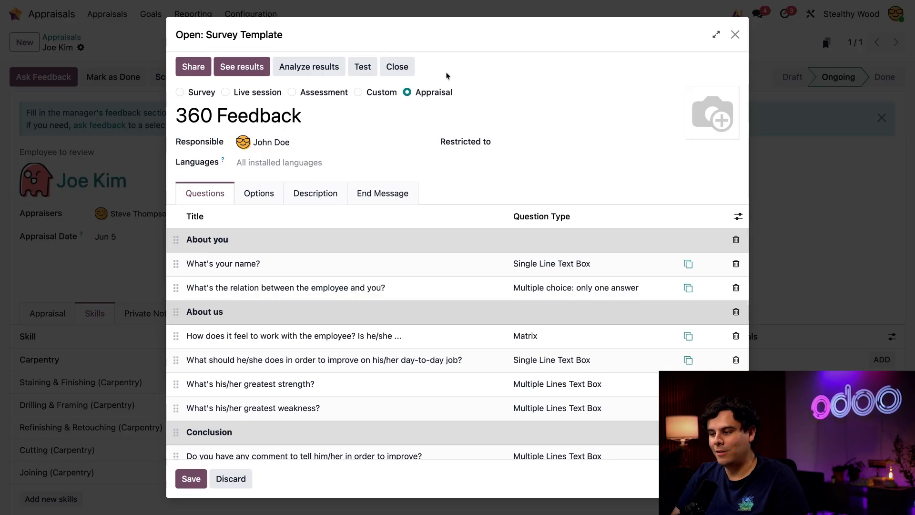
{"action": "left_click", "coordinate": [735, 34]}
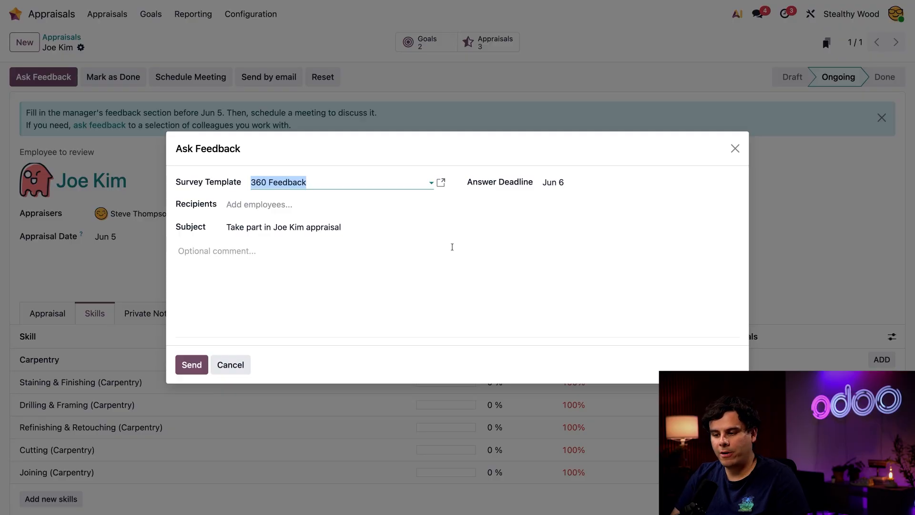
Add three colleagues as recipients of the feedback request.
{"action": "left_click", "coordinate": [263, 209]}
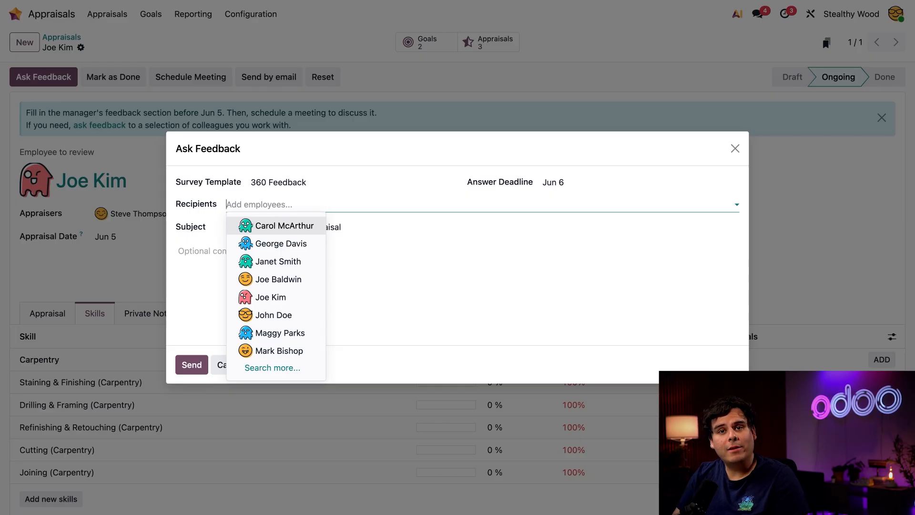
{"action": "type", "text": "Geo"}
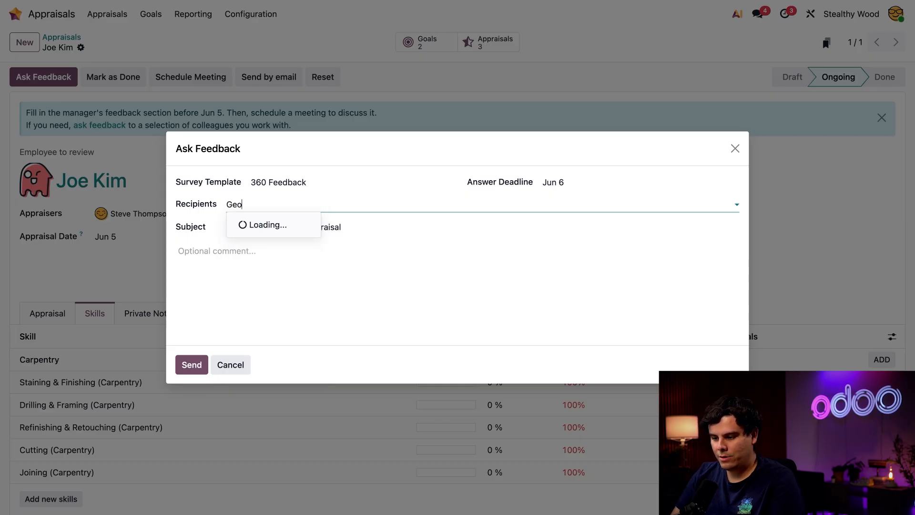
{"action": "left_click", "coordinate": [277, 227]}
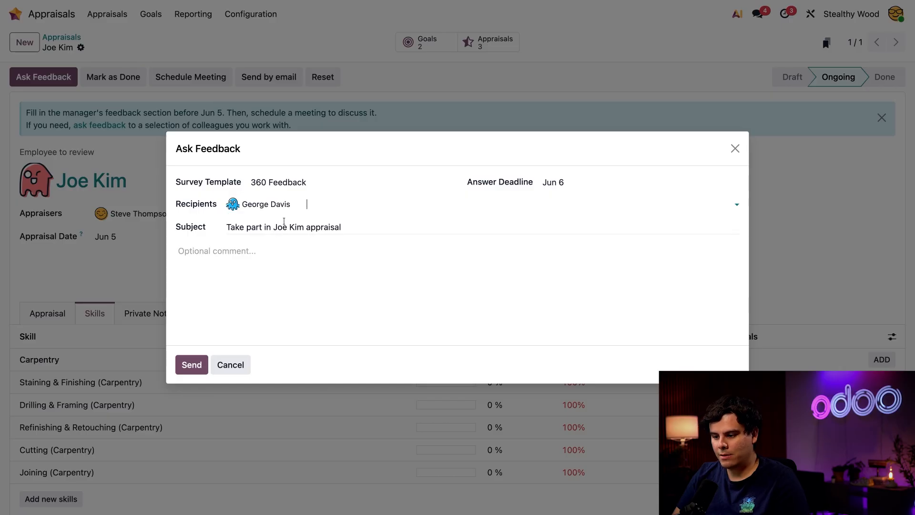
{"action": "type", "text": "za"}
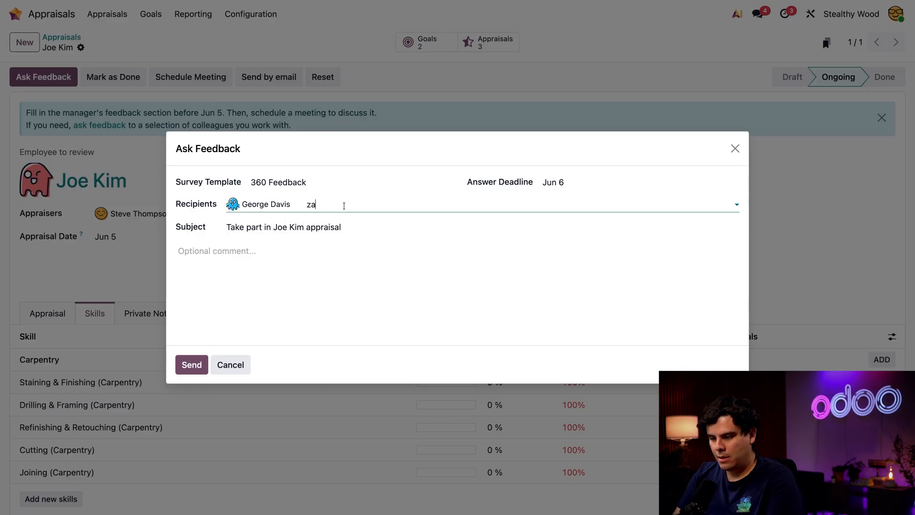
{"action": "left_click", "coordinate": [336, 224]}
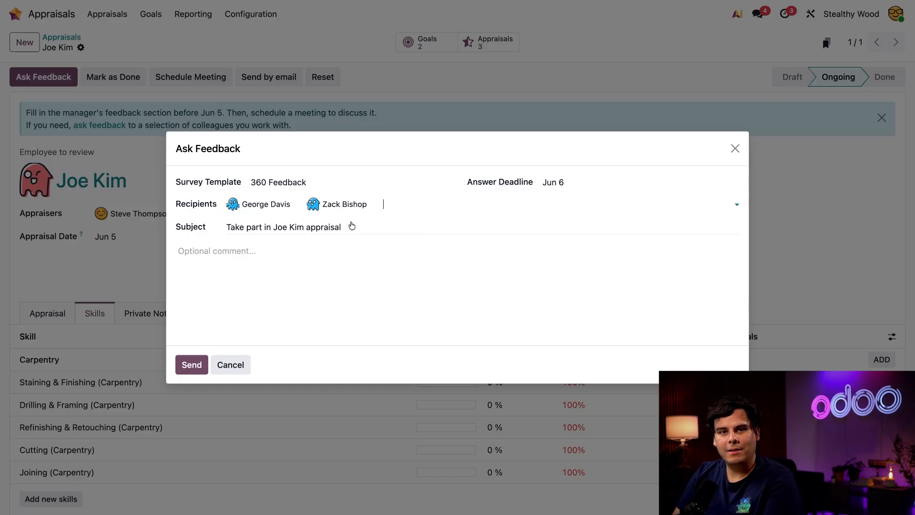
{"action": "type", "text": "jan"}
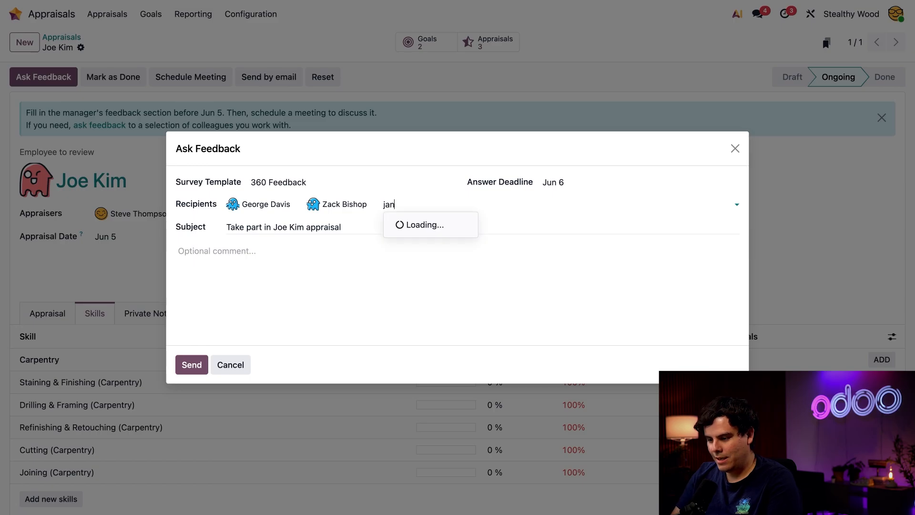
{"action": "left_click", "coordinate": [422, 227]}
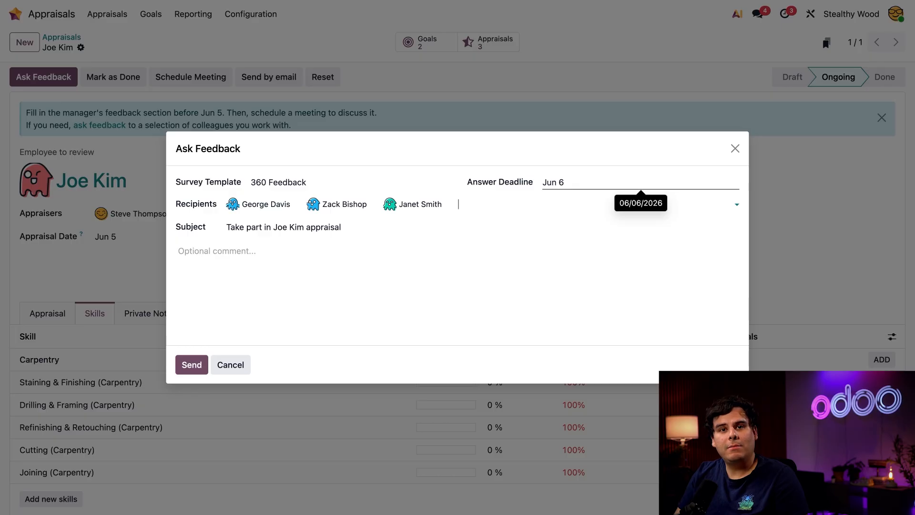
Set the answer deadline to Jun 5 and send the feedback request.
{"action": "left_click", "coordinate": [641, 183]}
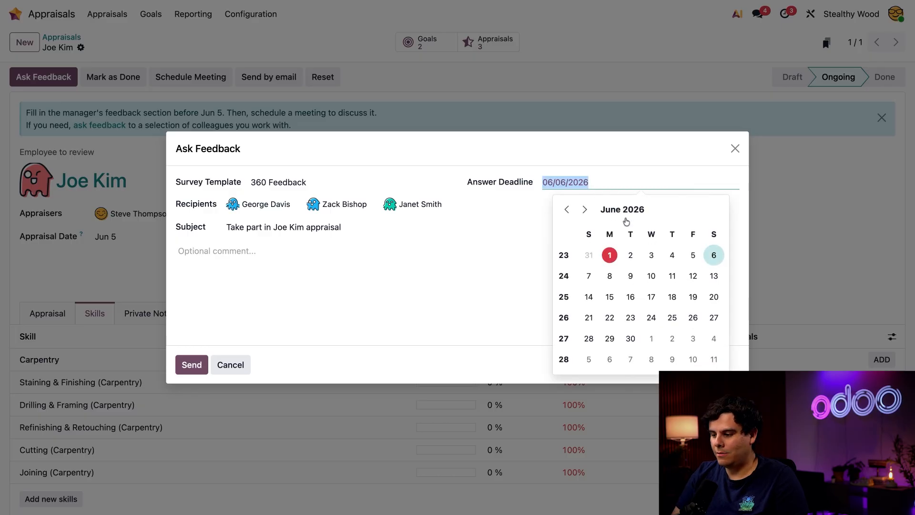
{"action": "left_click", "coordinate": [692, 254]}
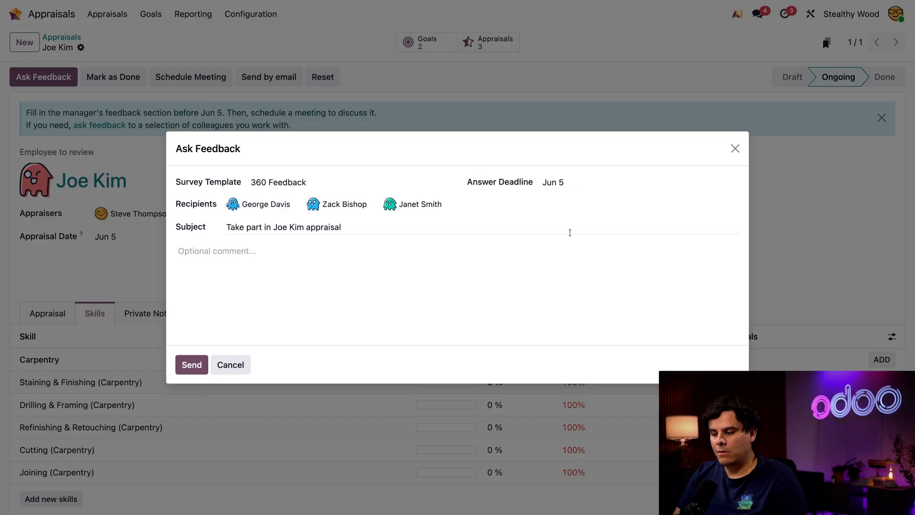
{"action": "left_click", "coordinate": [313, 283]}
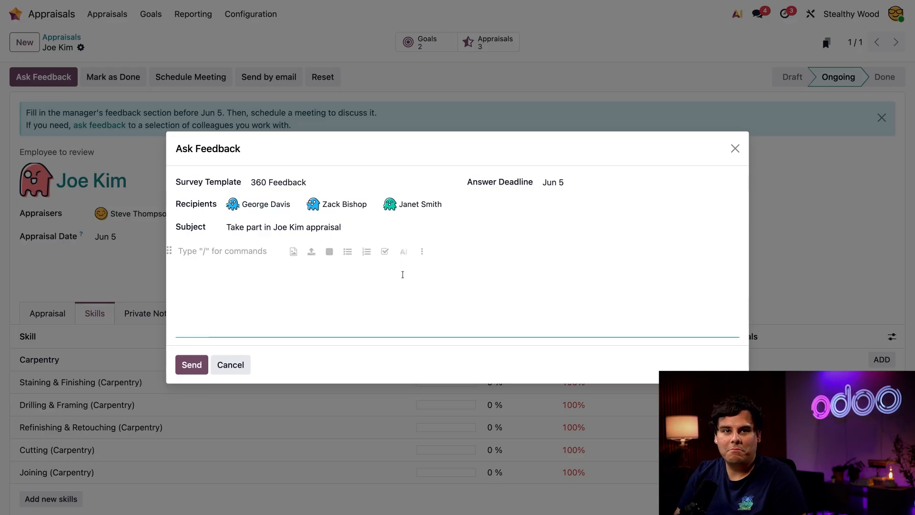
{"action": "left_click", "coordinate": [191, 365]}
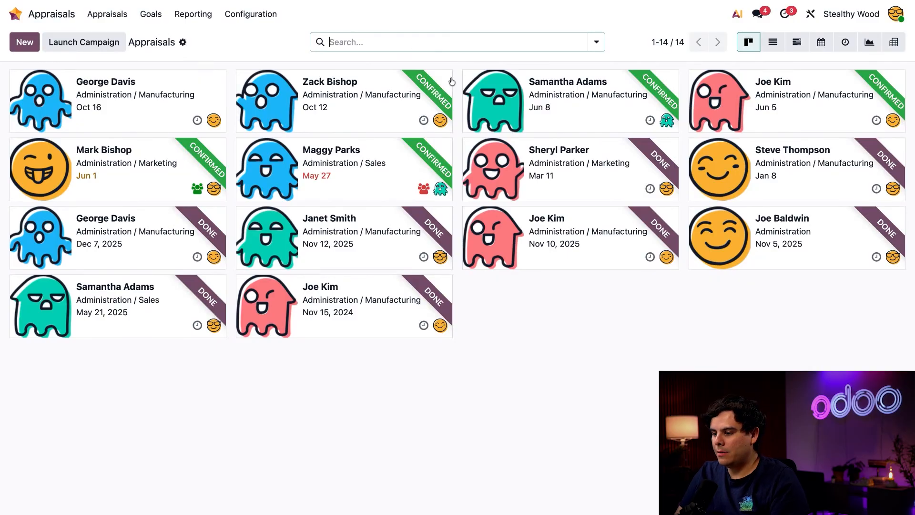
Open the Jun 8 ongoing appraisal and read the employee's feedback answers.
{"action": "left_click", "coordinate": [577, 114]}
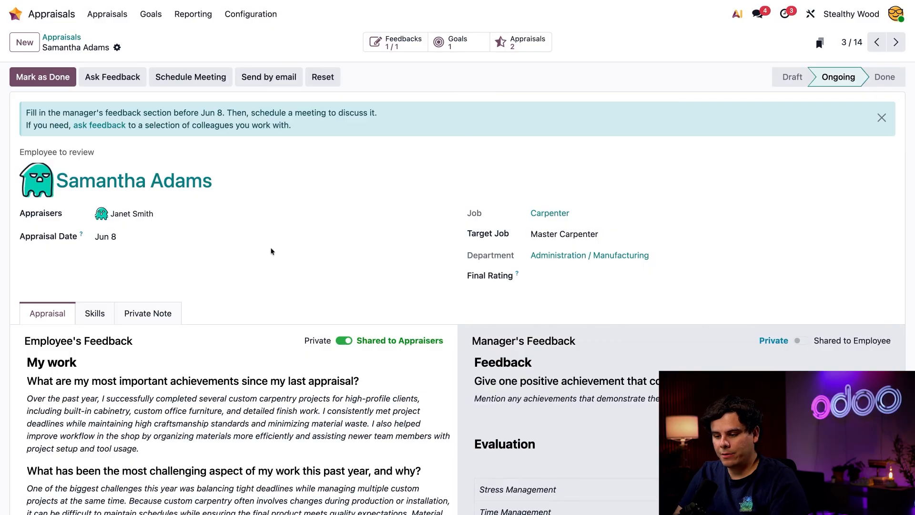
{"action": "scroll", "coordinate": [272, 249], "scroll_direction": "down", "scroll_amount": 4}
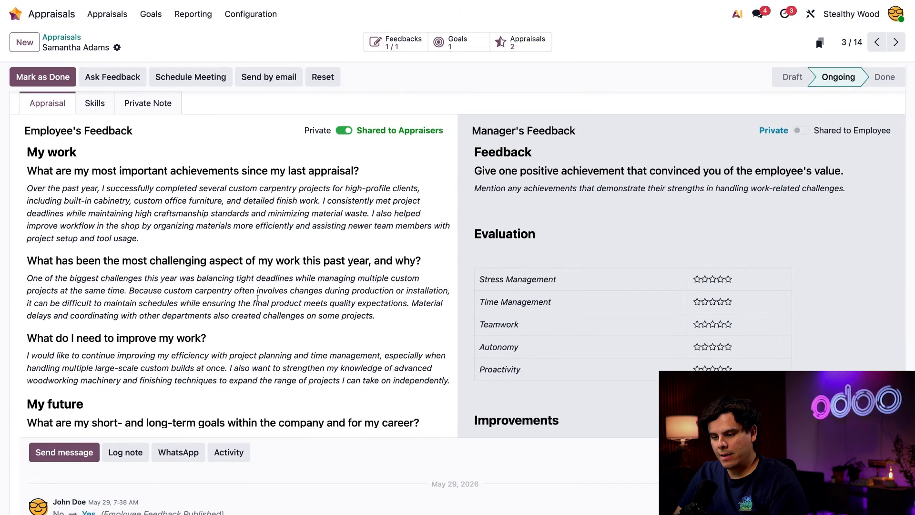
{"action": "scroll", "coordinate": [257, 298], "scroll_direction": "down", "scroll_amount": 3}
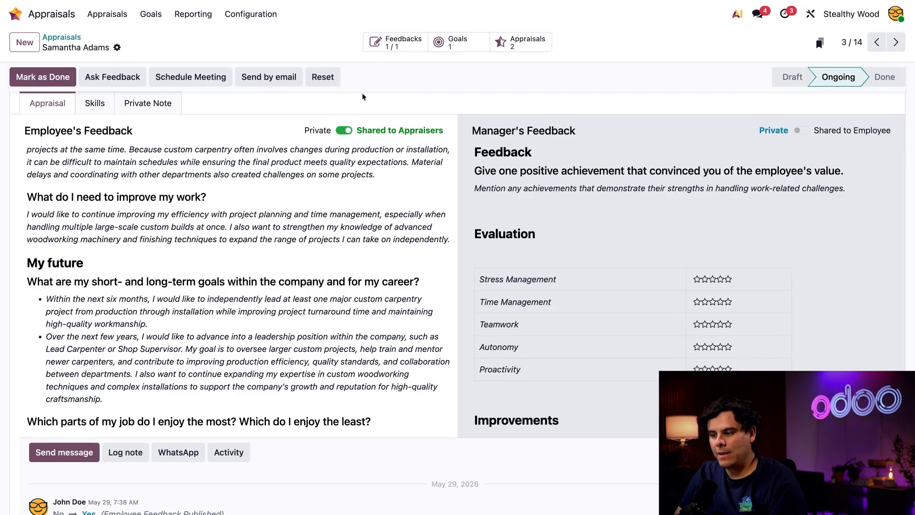
View the appraisal's feedback survey list, then return to the appraisal form.
{"action": "left_click", "coordinate": [400, 48]}
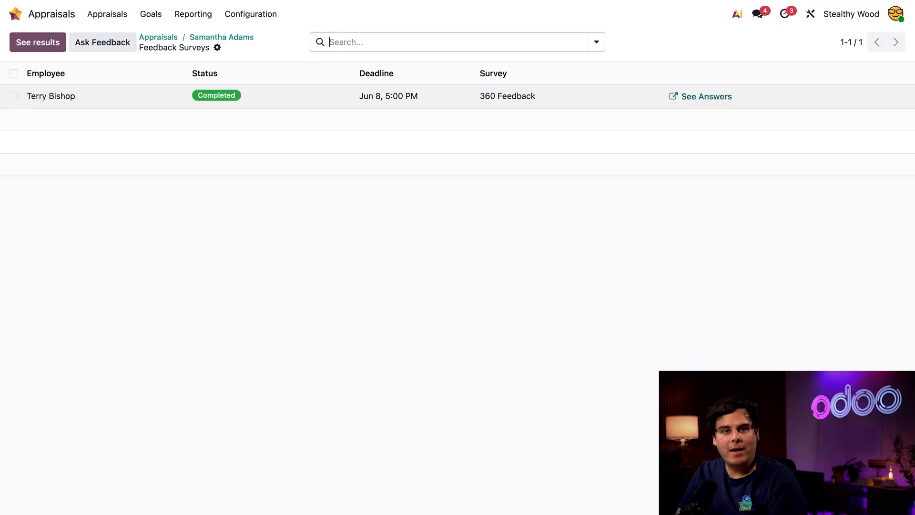
{"action": "left_click", "coordinate": [228, 37]}
{"action": "scroll", "coordinate": [399, 259], "scroll_direction": "down", "scroll_amount": 3}
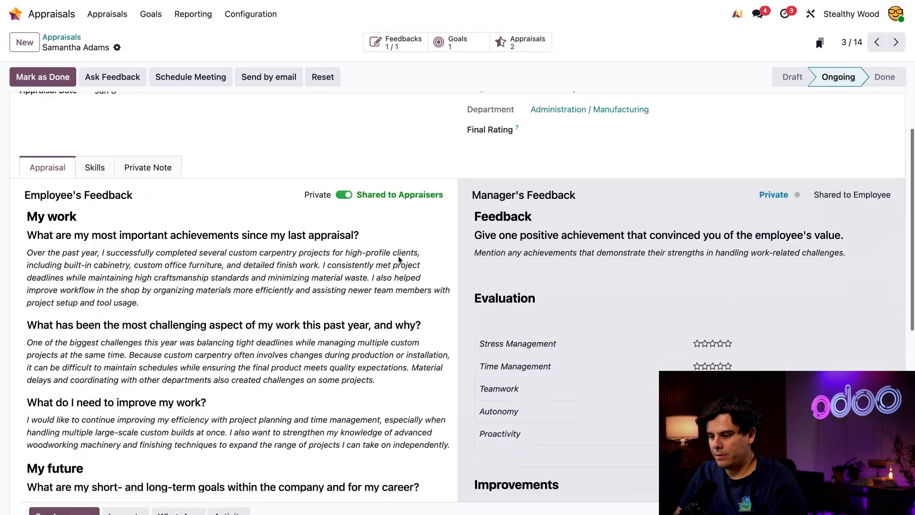
{"action": "scroll", "coordinate": [399, 259], "scroll_direction": "down", "scroll_amount": 2}
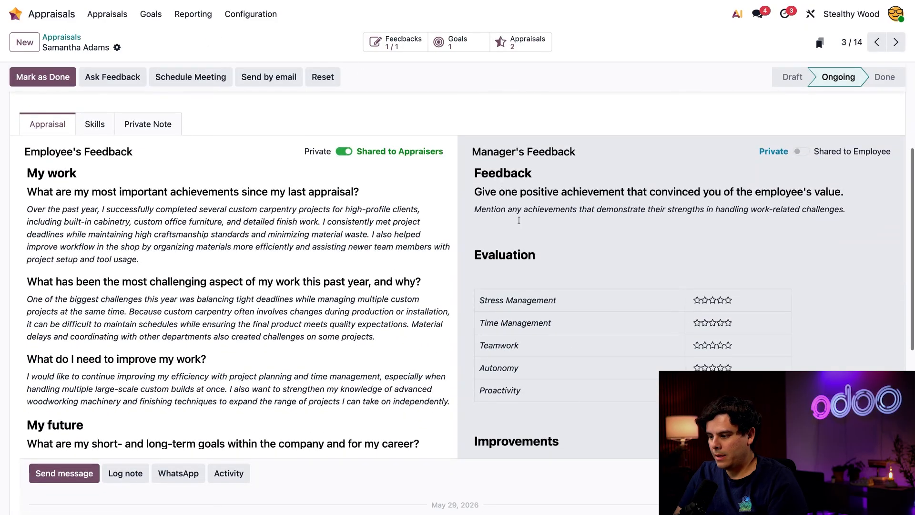
Replace the manager's feedback with the prepared review text and share it with the employee.
{"action": "left_click", "coordinate": [612, 204]}
{"action": "key", "text": "ctrl+a"}
{"action": "key", "text": "ctrl+v"}
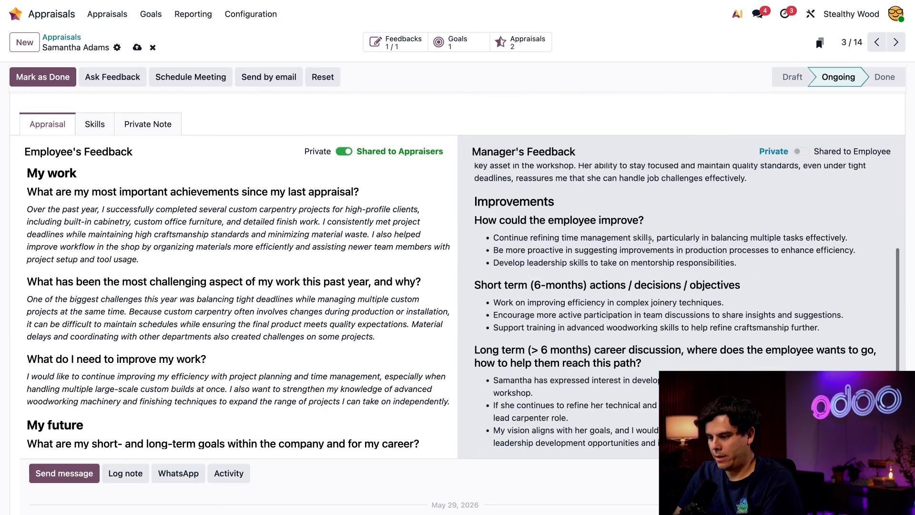
{"action": "scroll", "coordinate": [649, 240], "scroll_direction": "up", "scroll_amount": 3}
{"action": "scroll", "coordinate": [650, 239], "scroll_direction": "down", "scroll_amount": 1}
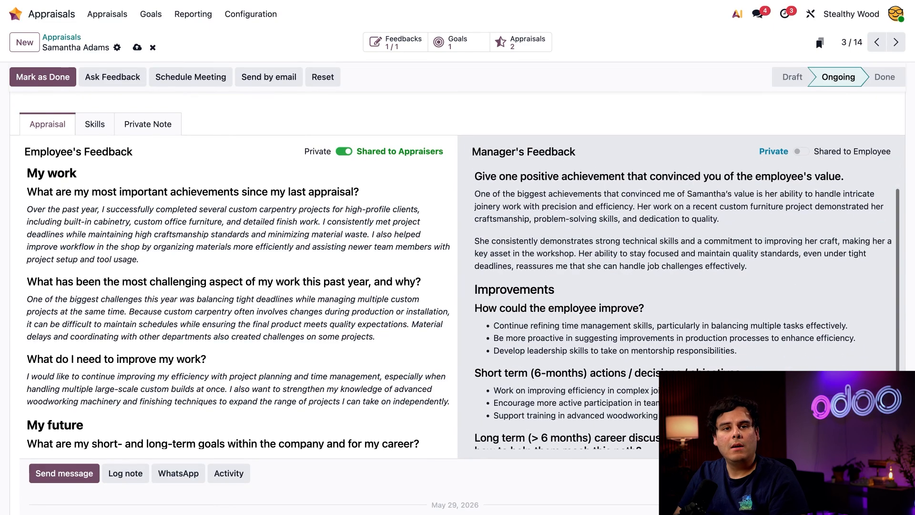
{"action": "scroll", "coordinate": [686, 305], "scroll_direction": "down", "scroll_amount": 1}
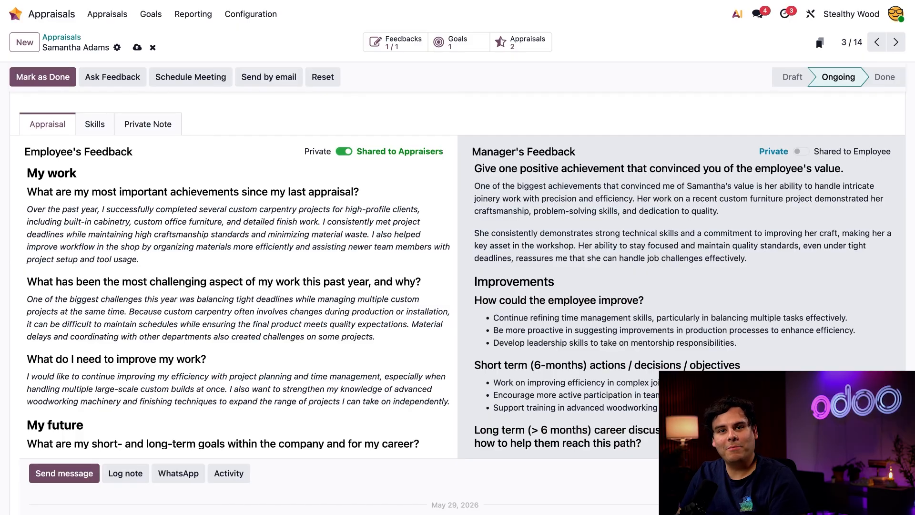
{"action": "scroll", "coordinate": [682, 305], "scroll_direction": "down", "scroll_amount": 5}
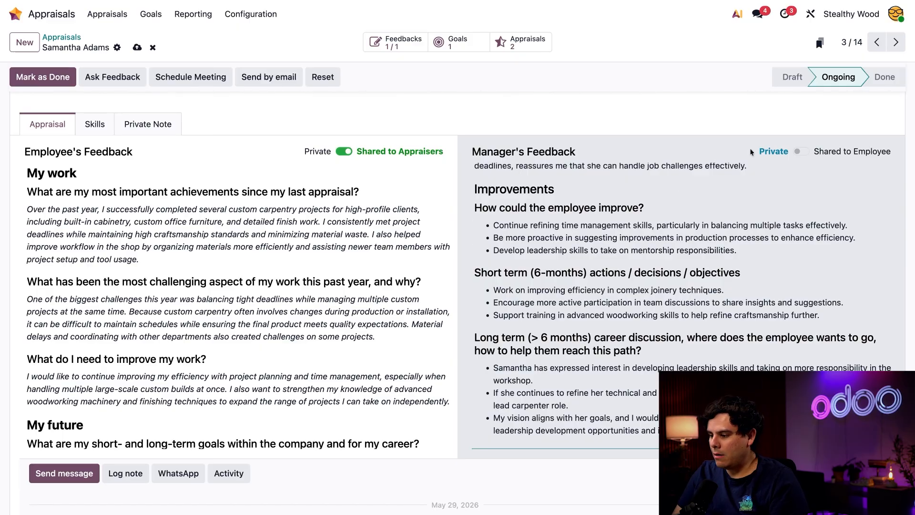
{"action": "left_click", "coordinate": [802, 152]}
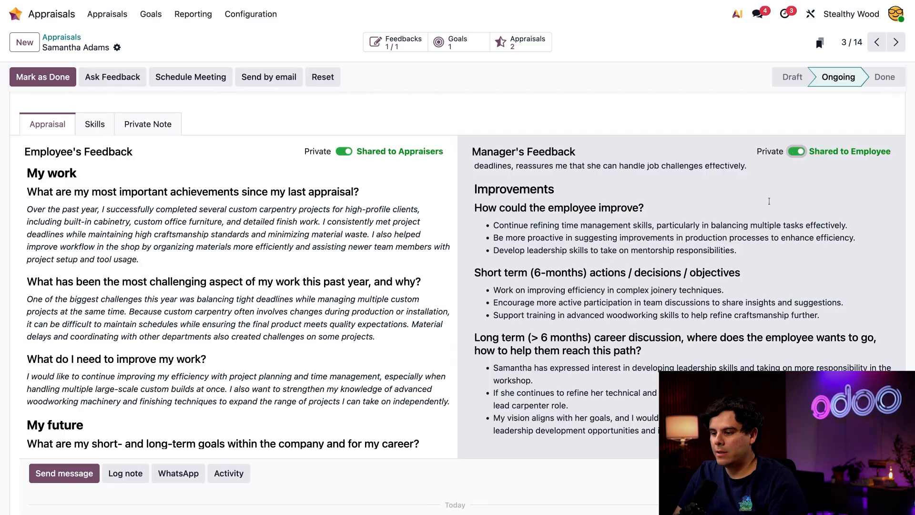
Update the Create One Custom Piece goal's progress to 50% and return to the appraisal.
{"action": "left_click", "coordinate": [458, 43]}
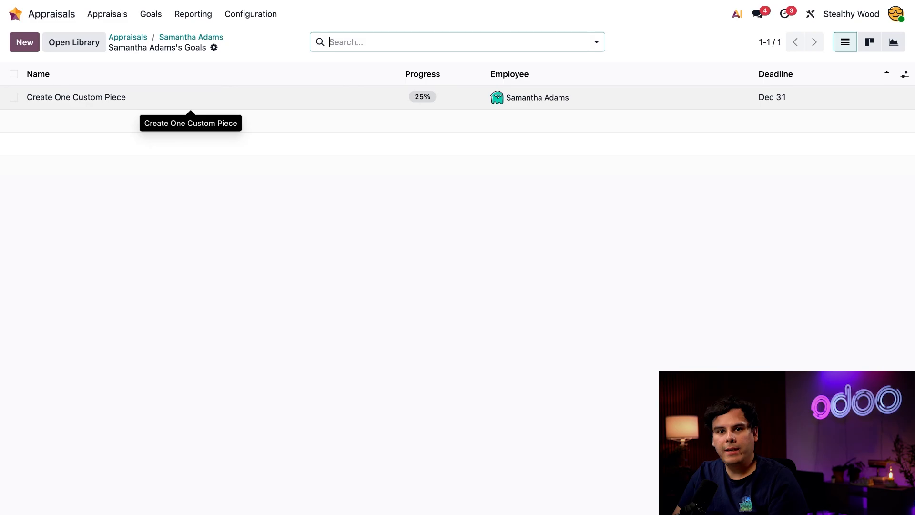
{"action": "left_click", "coordinate": [190, 98]}
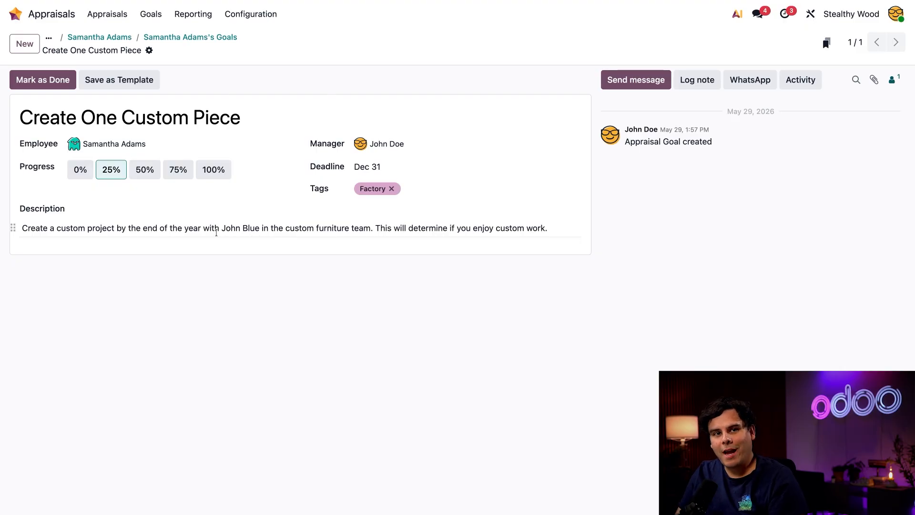
{"action": "left_click", "coordinate": [145, 170]}
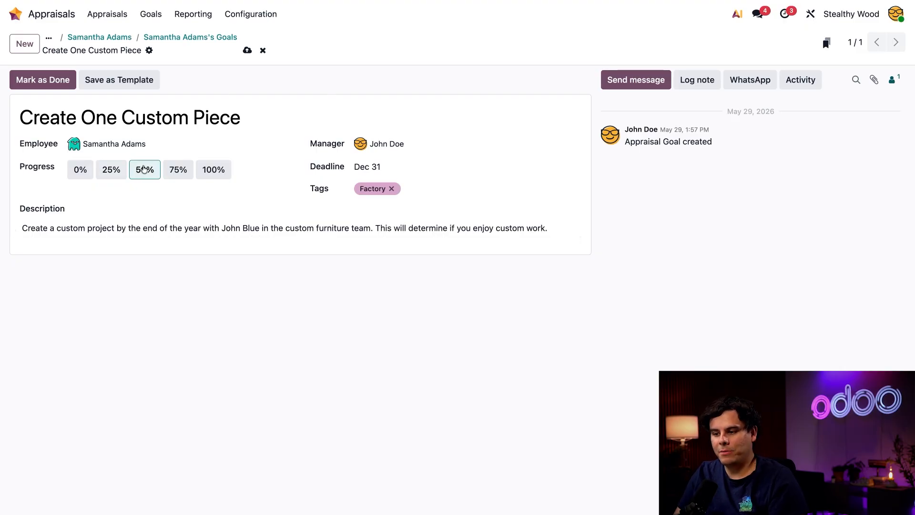
{"action": "left_click", "coordinate": [247, 51]}
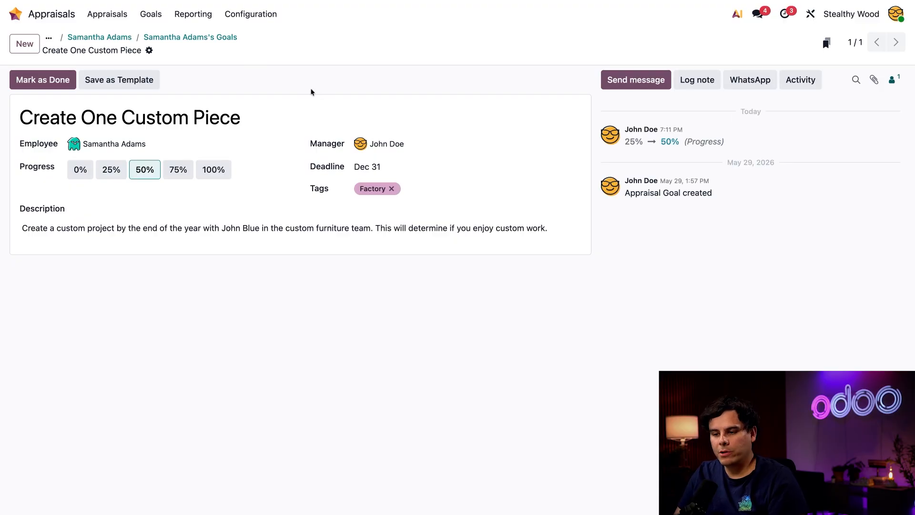
{"action": "left_click", "coordinate": [180, 38]}
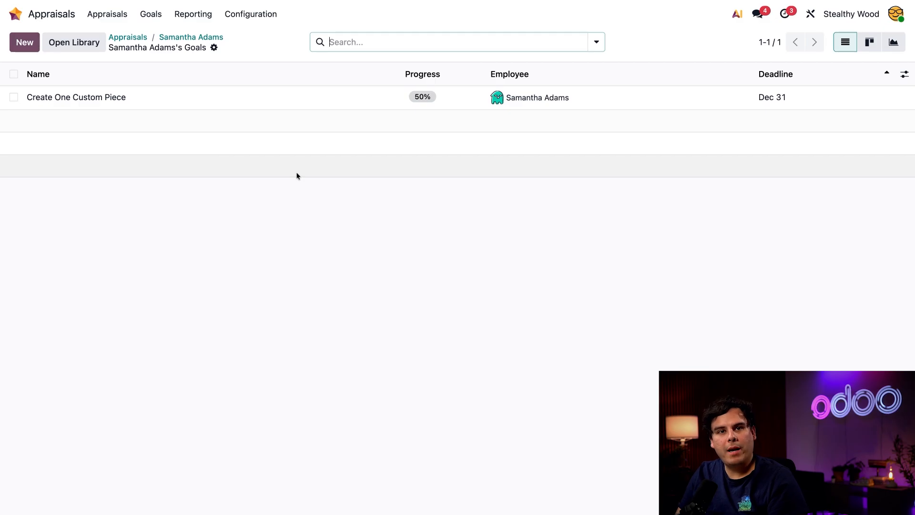
{"action": "left_click", "coordinate": [196, 37]}
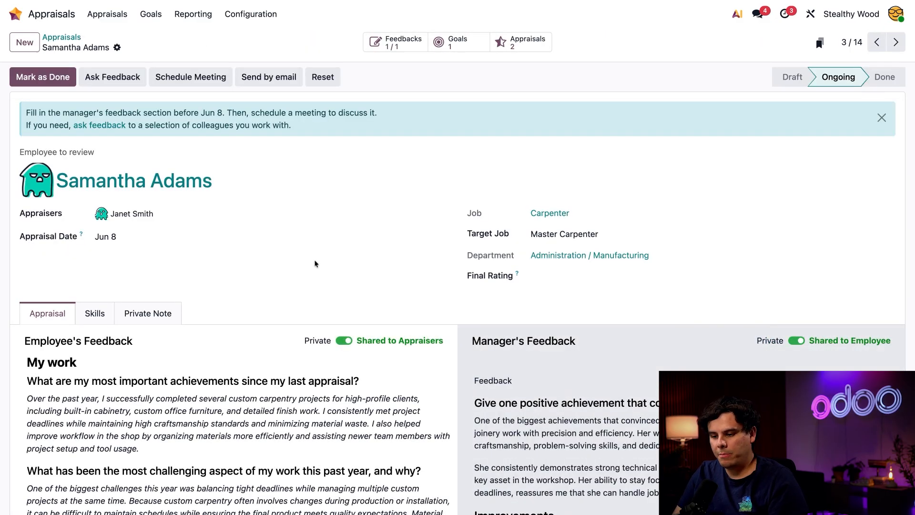
Raise the Staining & Finishing (Carpentry) skill to Expert with the justification "Took a course".
{"action": "left_click", "coordinate": [113, 307]}
{"action": "scroll", "coordinate": [368, 324], "scroll_direction": "down", "scroll_amount": 3}
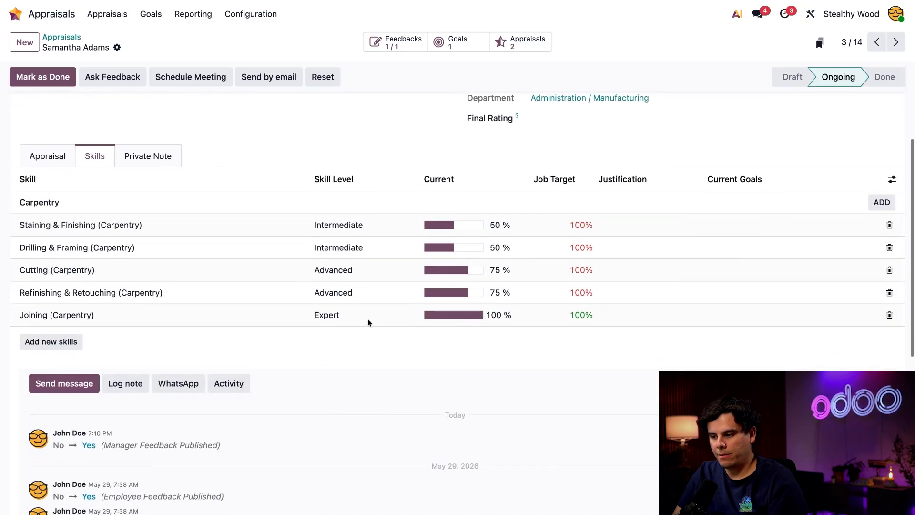
{"action": "scroll", "coordinate": [367, 322], "scroll_direction": "up", "scroll_amount": 2}
{"action": "scroll", "coordinate": [368, 322], "scroll_direction": "up", "scroll_amount": 2}
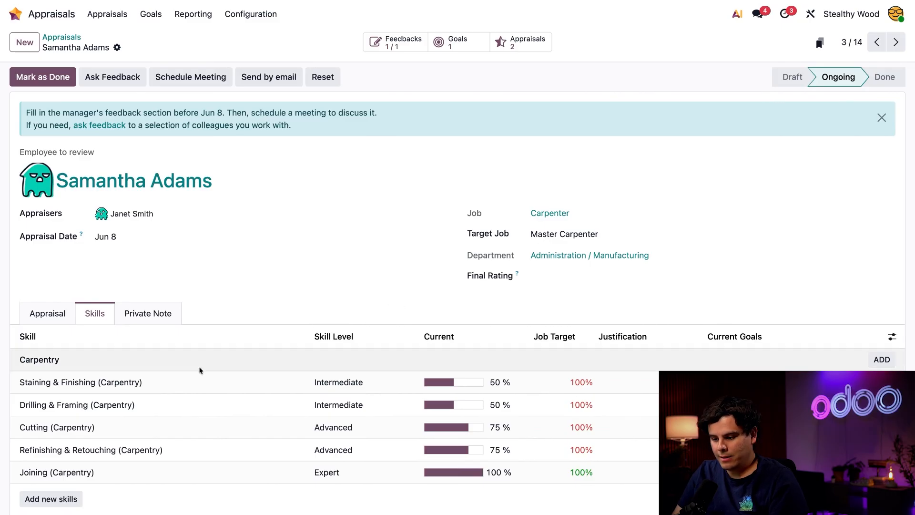
{"action": "left_click", "coordinate": [339, 383]}
{"action": "left_click", "coordinate": [339, 384]}
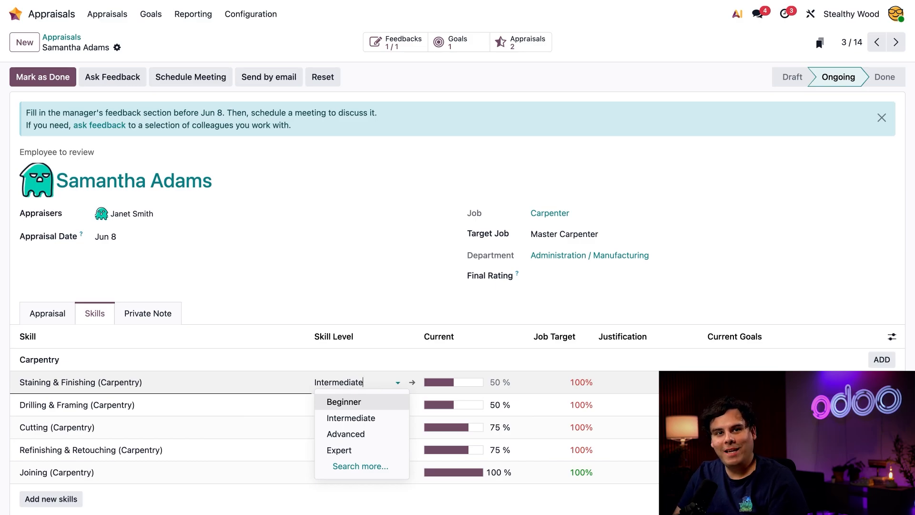
{"action": "left_click", "coordinate": [350, 449]}
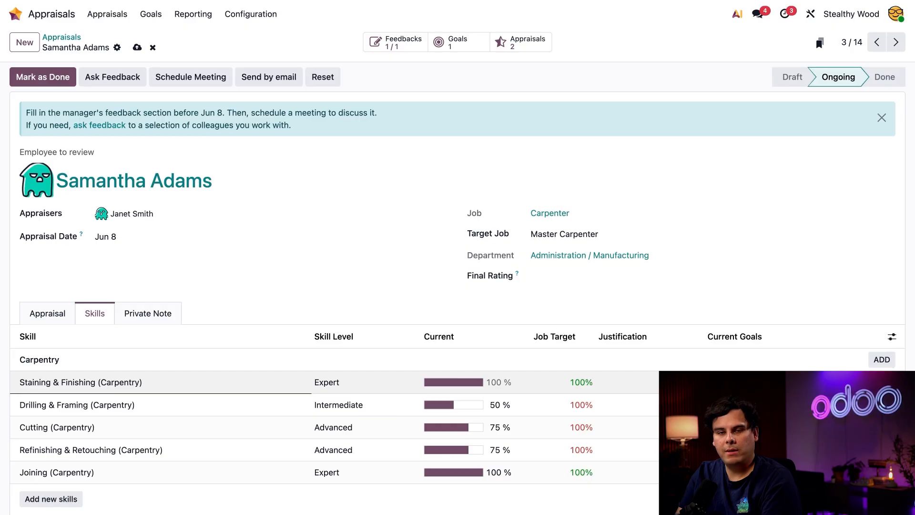
{"action": "type", "text": "Took a course"}
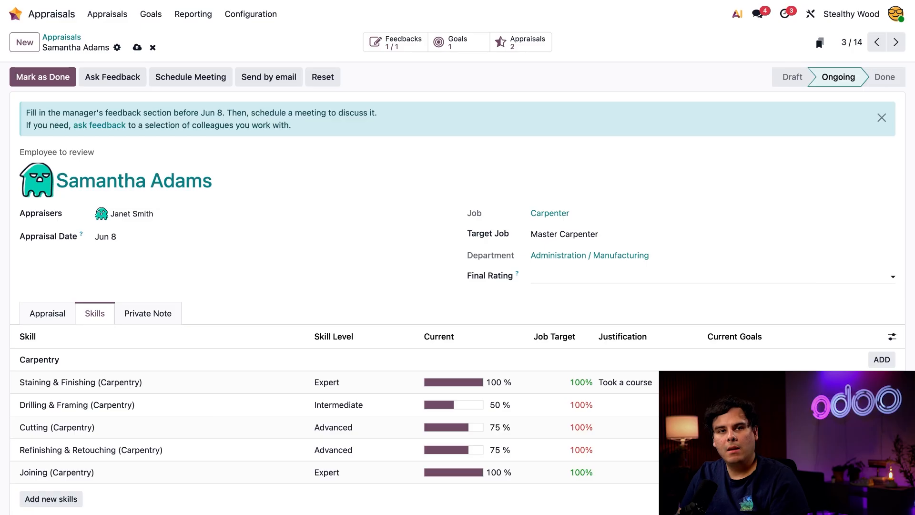
Write the private note "I can see Samantha being a manager one day. :)".
{"action": "left_click", "coordinate": [166, 314]}
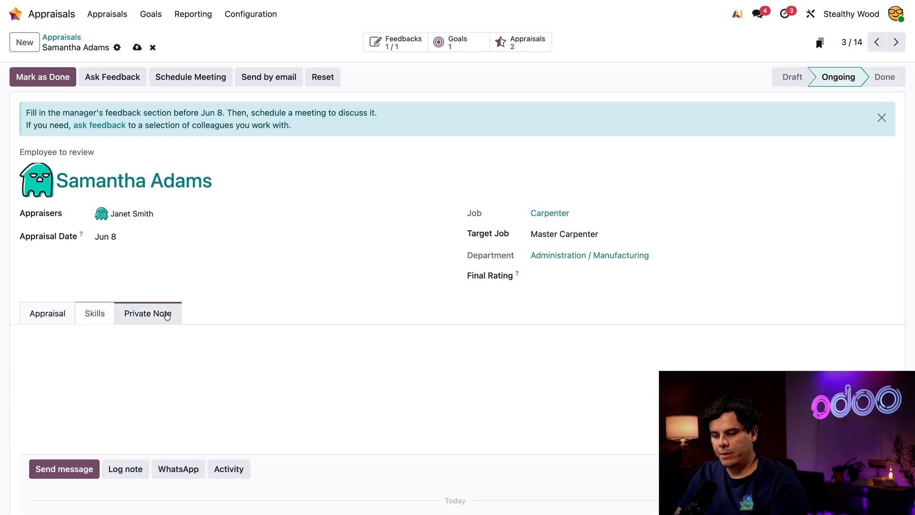
{"action": "left_click", "coordinate": [144, 361]}
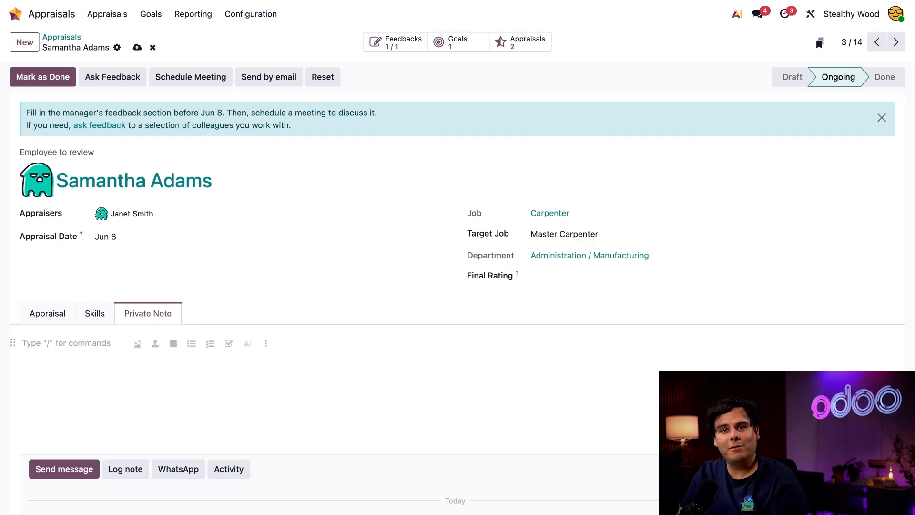
{"action": "type", "text": "I C"}
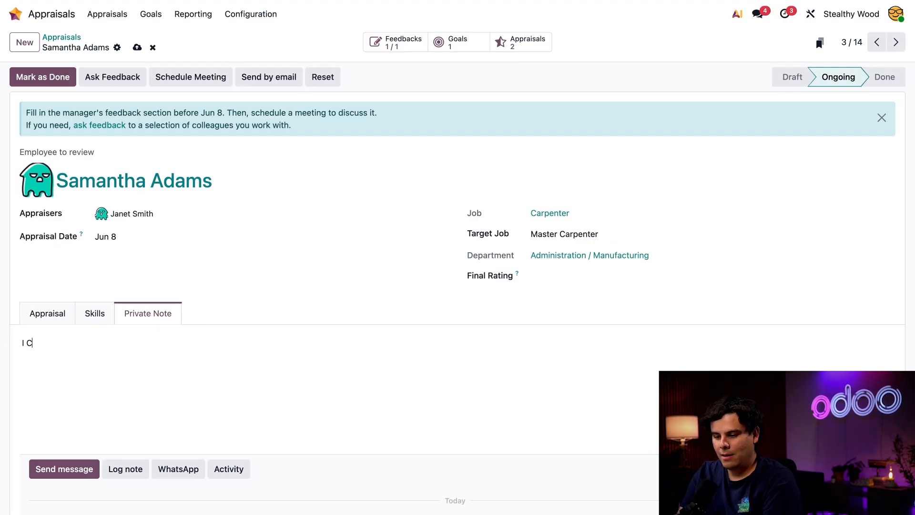
{"action": "key", "text": "BackSpace"}
{"action": "type", "text": "can see Sa"}
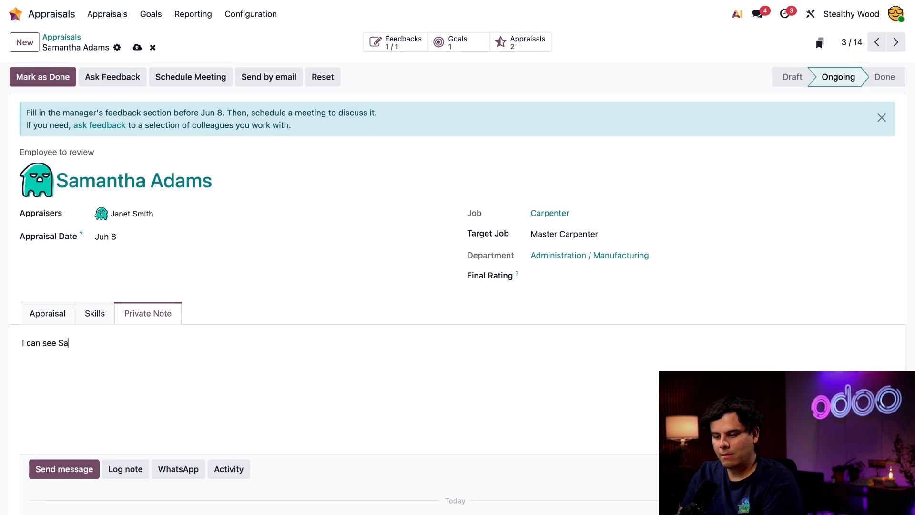
{"action": "type", "text": "mantha"}
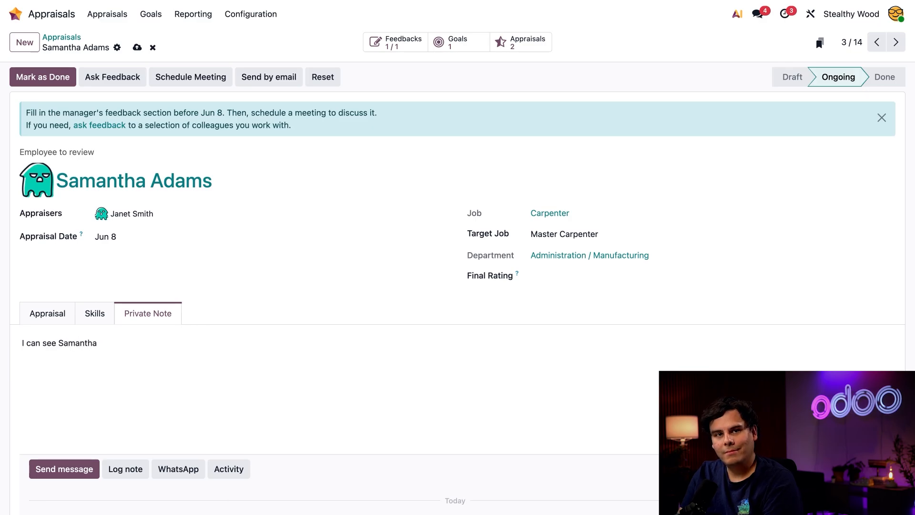
{"action": "type", "text": " being a ma"}
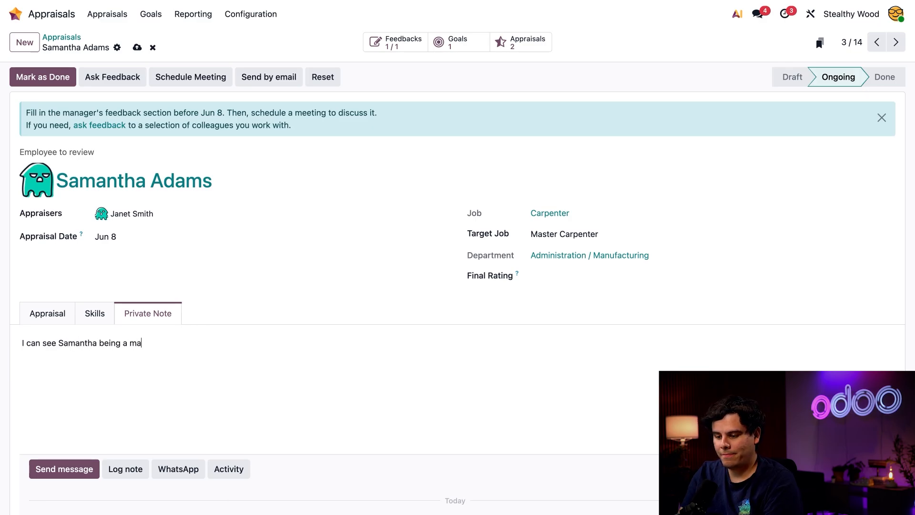
{"action": "type", "text": "nager one day. :"}
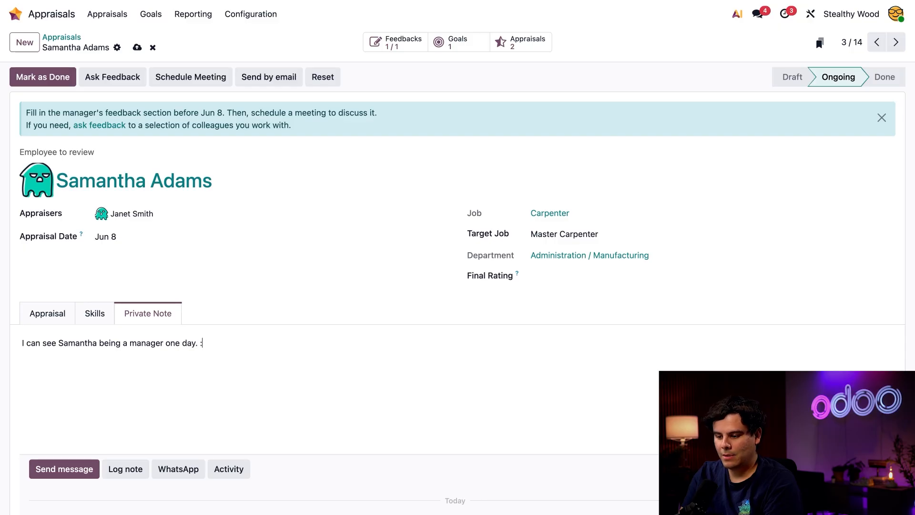
{"action": "type", "text": ")"}
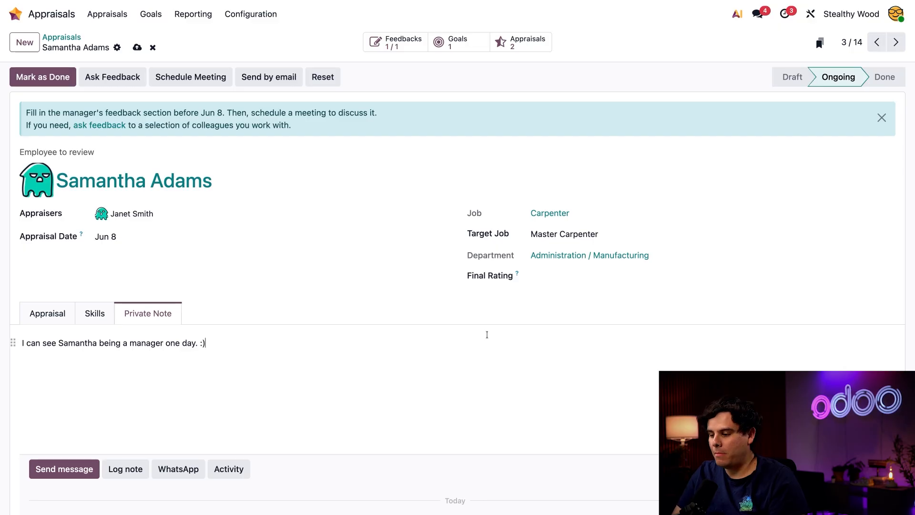
Set the final rating to Strongly Exceed Expectations and mark the appraisal as done.
{"action": "left_click", "coordinate": [556, 276]}
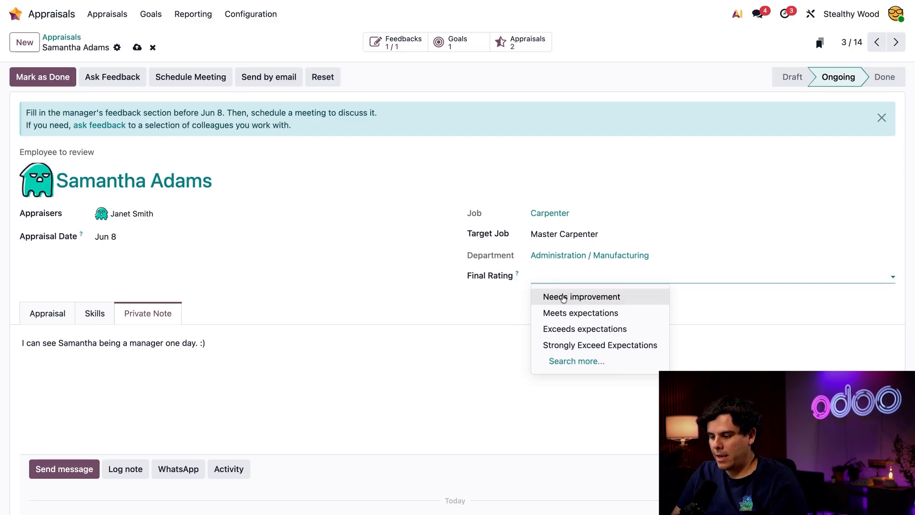
{"action": "left_click", "coordinate": [608, 353]}
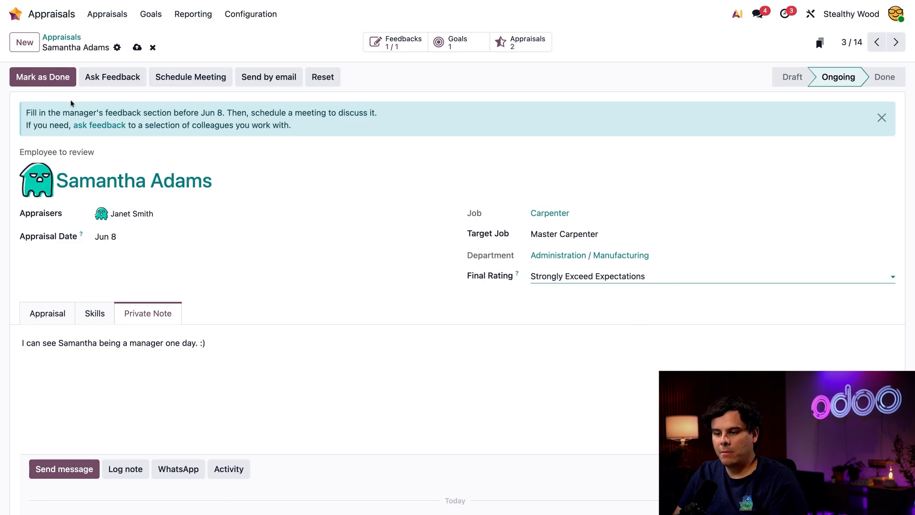
{"action": "left_click", "coordinate": [50, 81]}
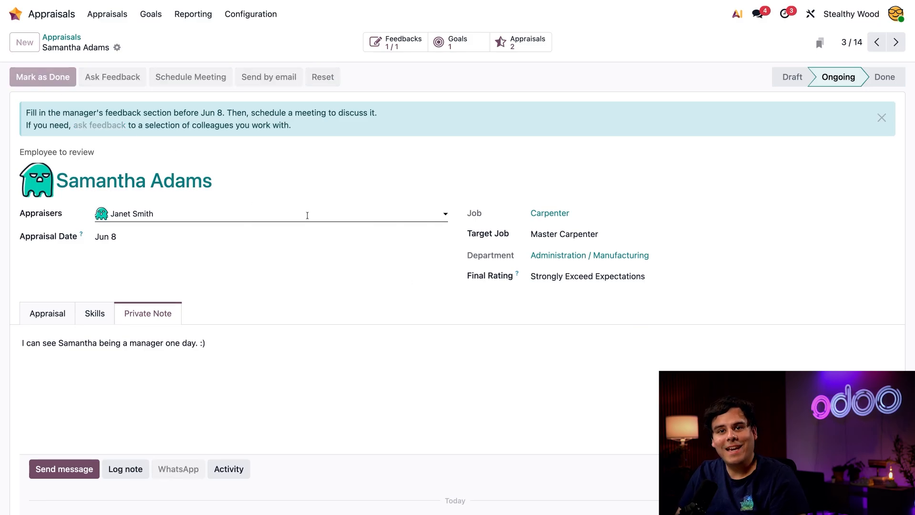